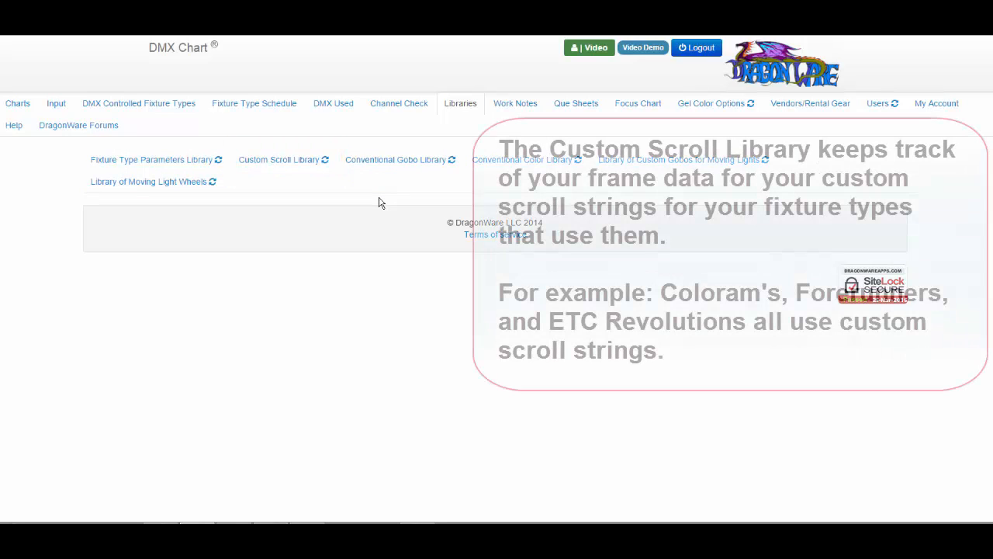
# Open the Custom Scroll Library and review the frames listed for the Revolution Standard scroll string
pyautogui.click(284, 164)
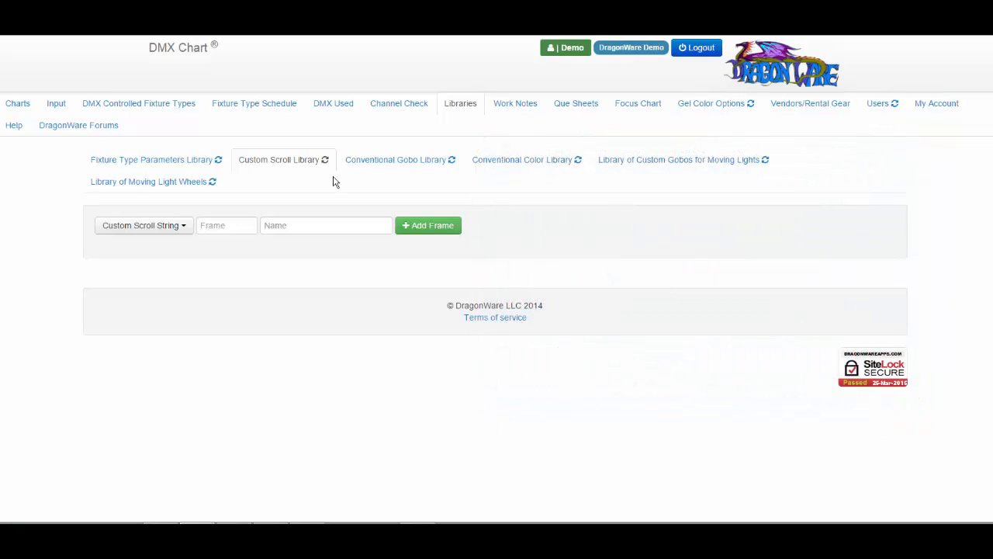
pyautogui.click(184, 226)
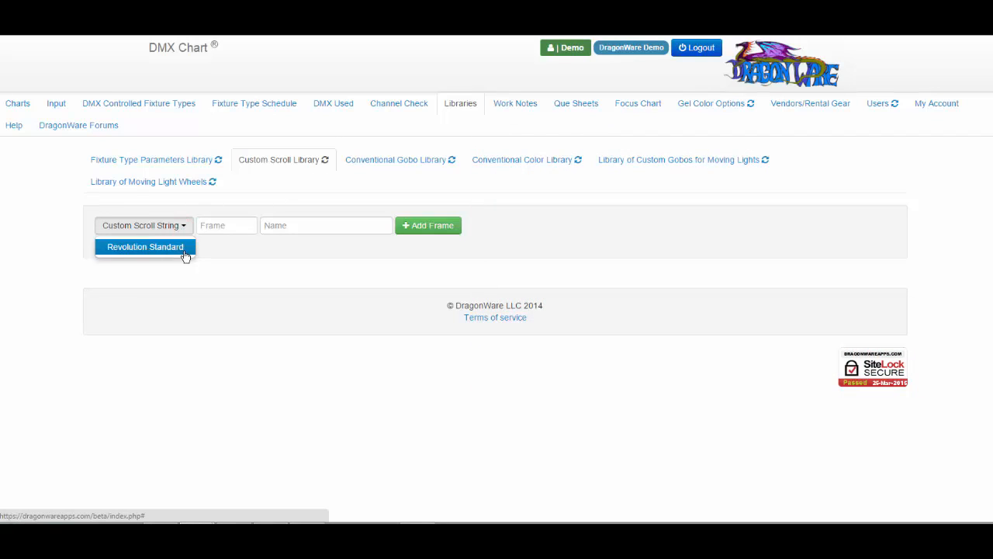
pyautogui.click(190, 250)
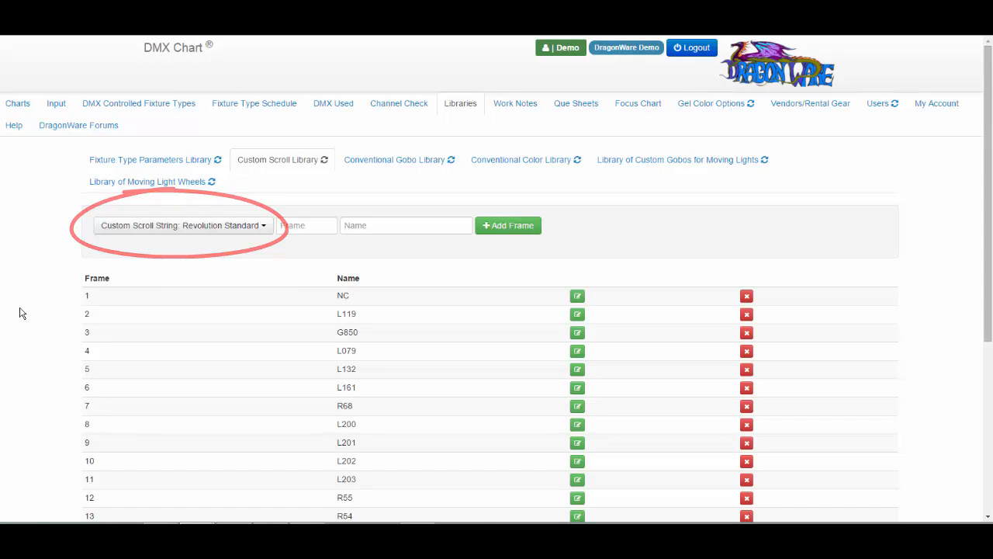
pyautogui.scroll(-3, 21, 313)
pyautogui.scroll(-4, 21, 312)
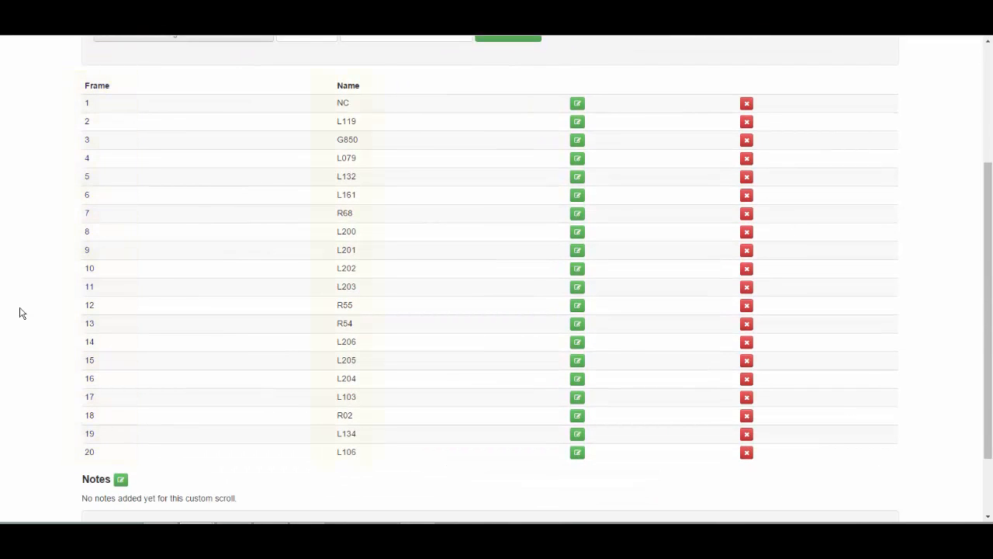
pyautogui.scroll(4, 21, 313)
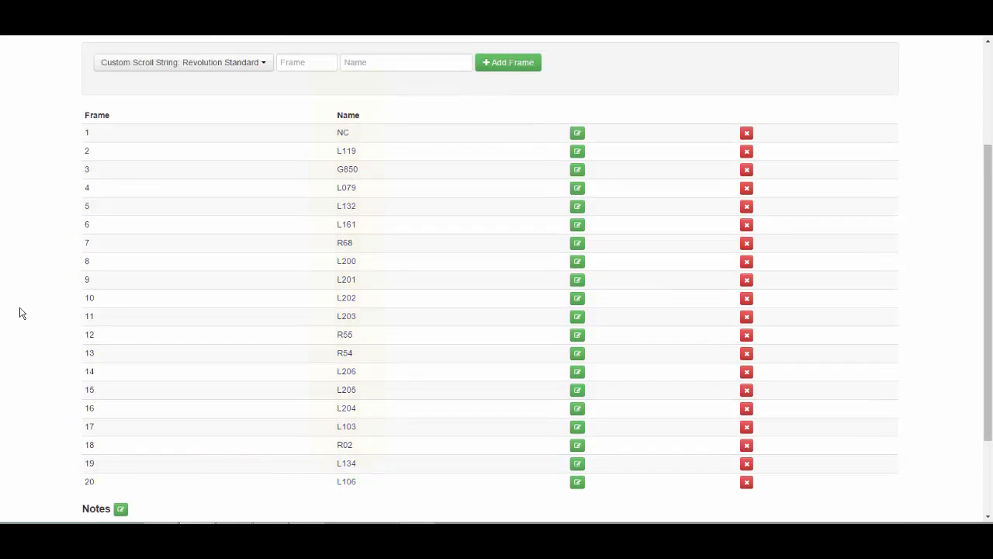
pyautogui.scroll(1, 21, 313)
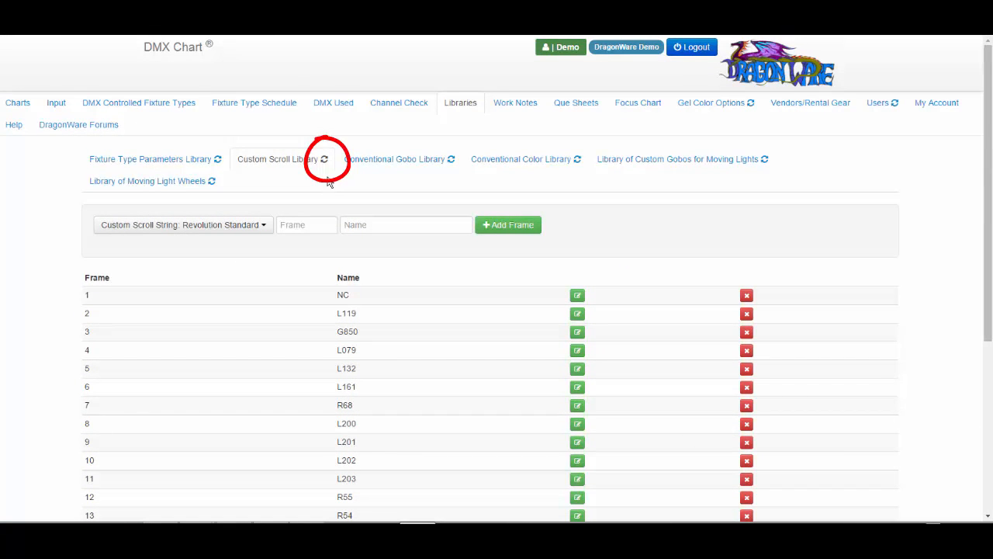
# Refresh the Custom Scroll Library and check which custom scroll strings are available
pyautogui.click(326, 161)
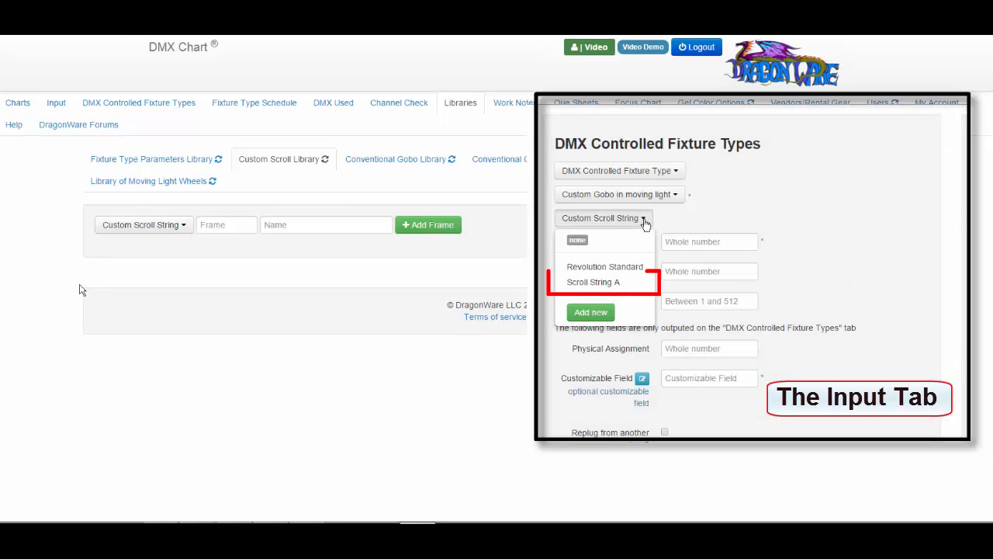
pyautogui.click(183, 225)
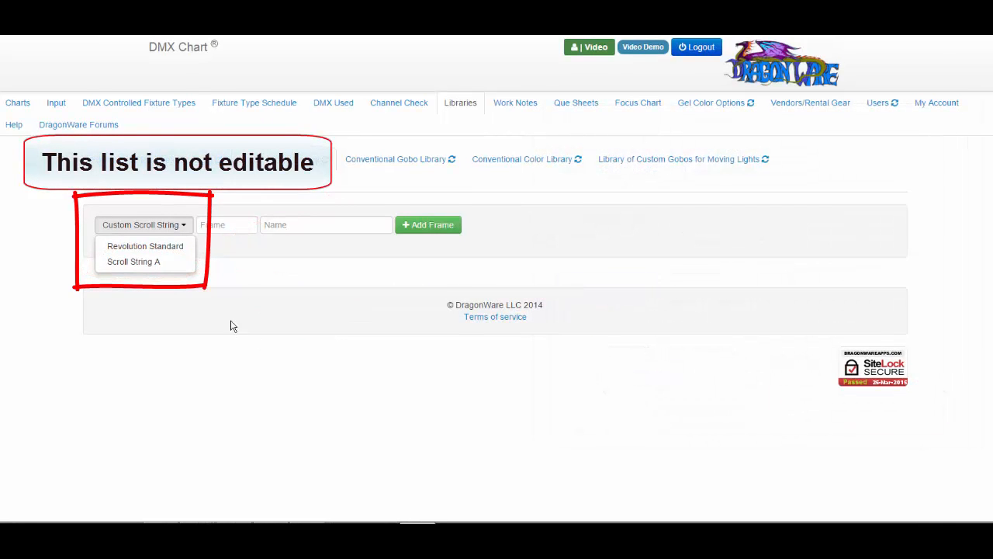
pyautogui.click(187, 229)
pyautogui.click(188, 231)
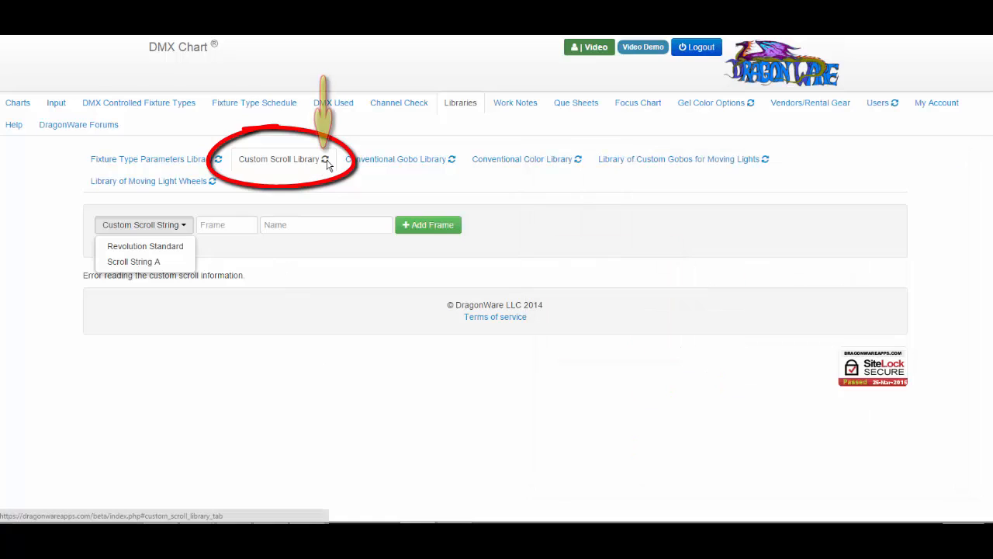
# Reload the Custom Scroll Library and select Scroll String A as the custom scroll string
pyautogui.click(327, 161)
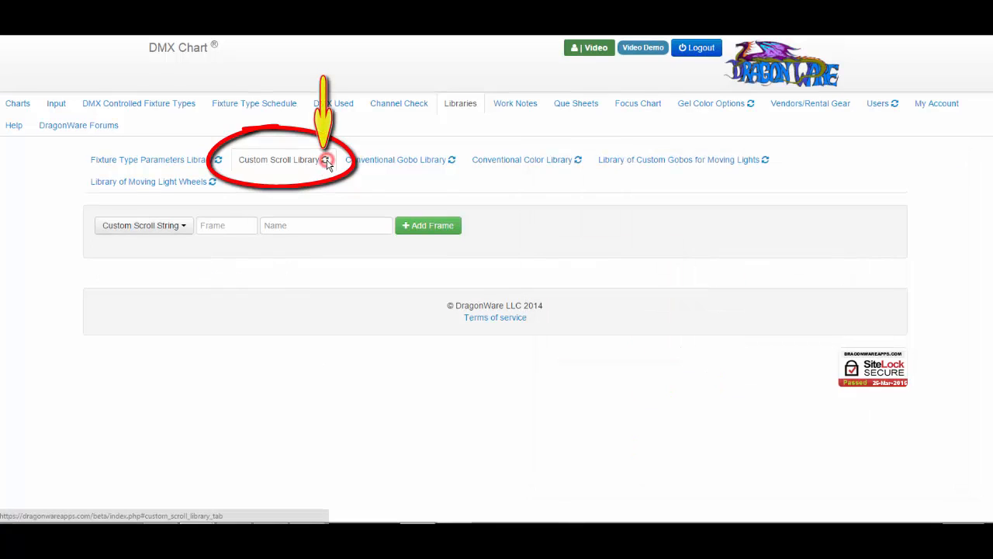
pyautogui.click(181, 233)
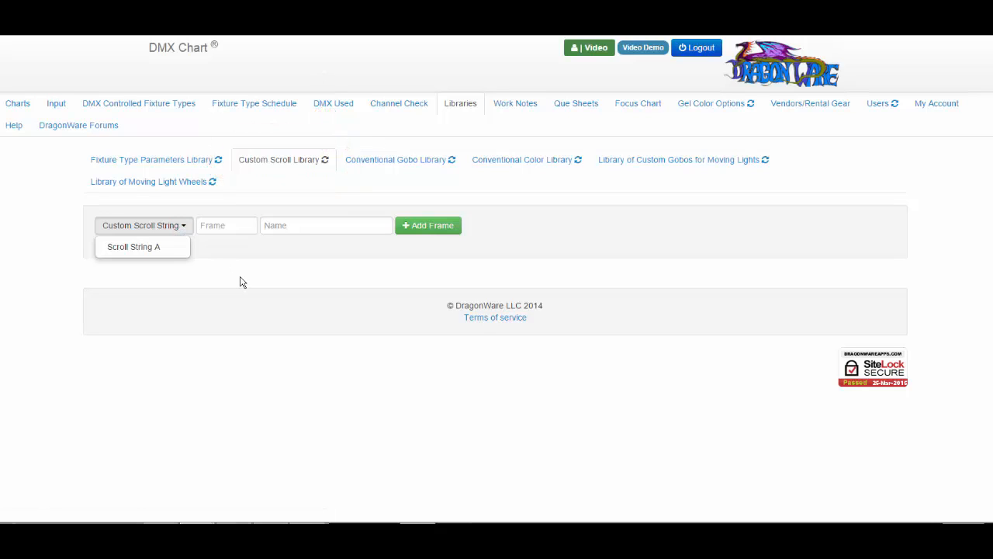
pyautogui.click(175, 249)
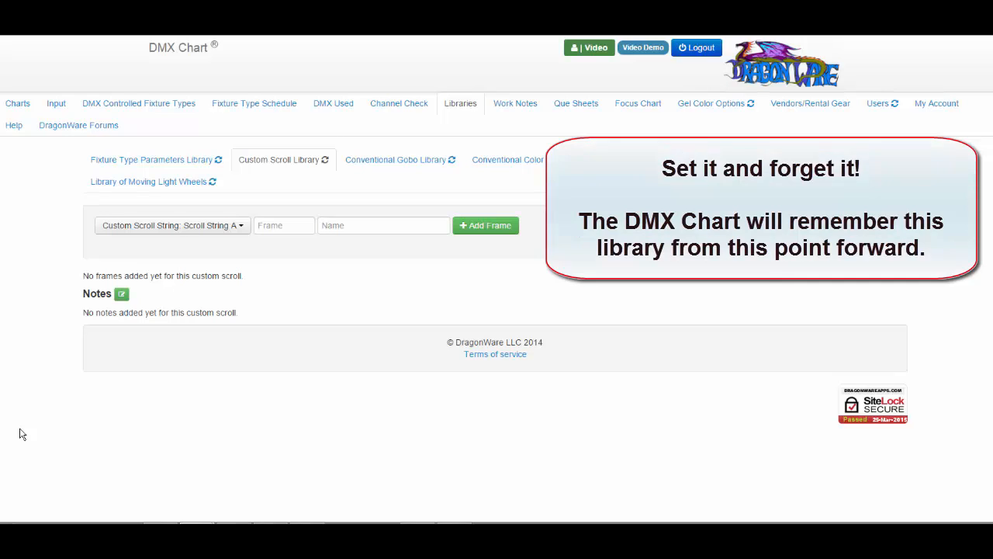
# Add frame 1 with the name L200 to Scroll String A
pyautogui.click(277, 225)
pyautogui.write('1')
pyautogui.press('Tab')
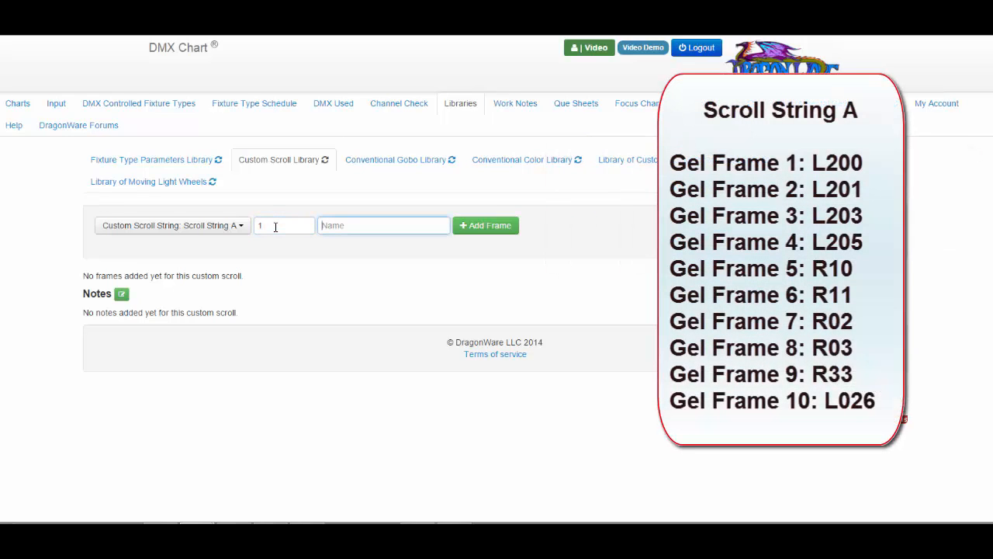
pyautogui.write('L200')
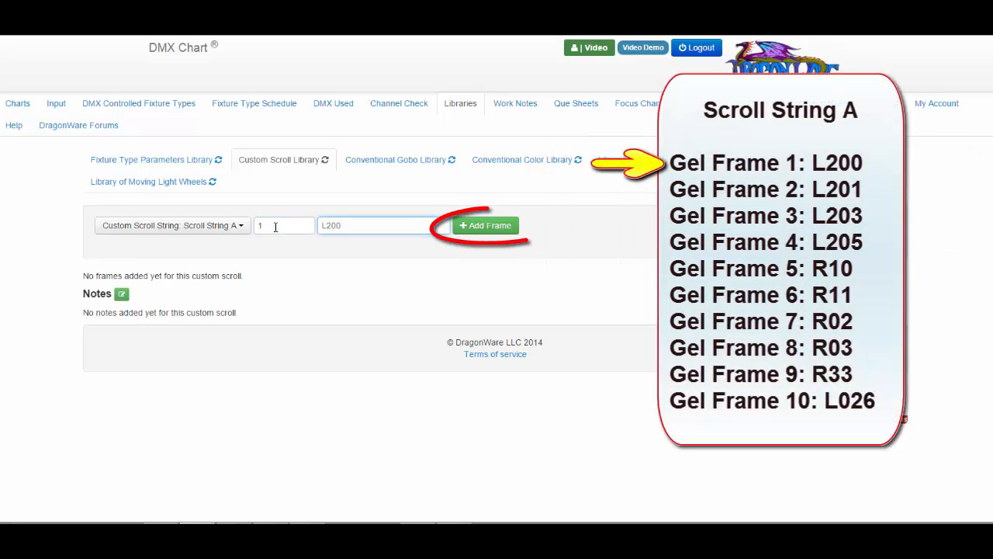
pyautogui.press('Return')
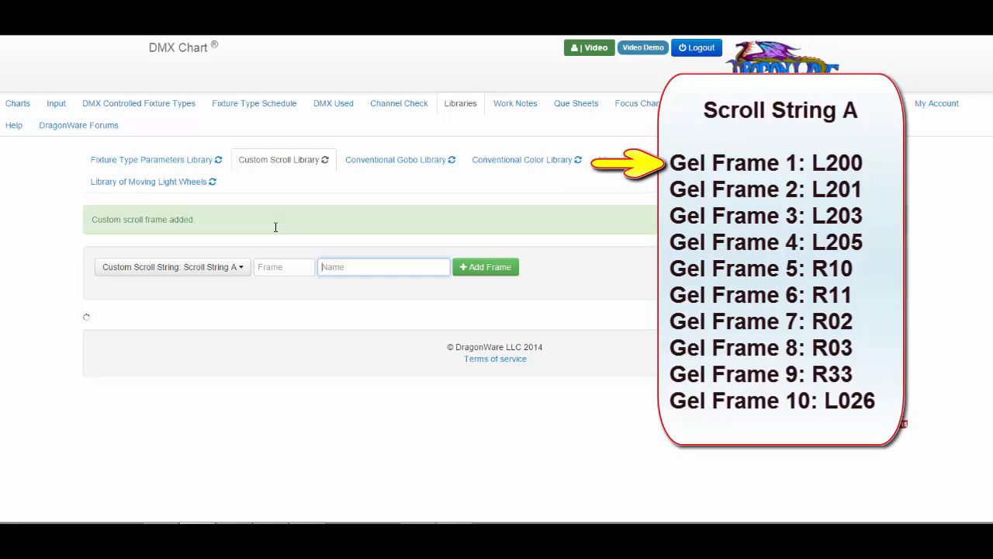
# Add frame 2 with the name L201 to Scroll String A
pyautogui.click(281, 265)
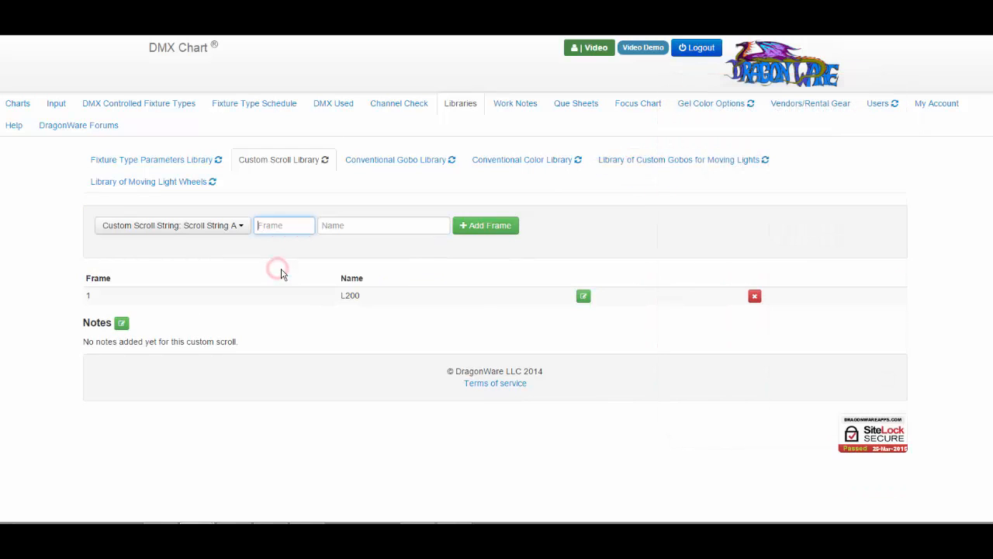
pyautogui.write('2')
pyautogui.click(376, 222)
pyautogui.write('L')
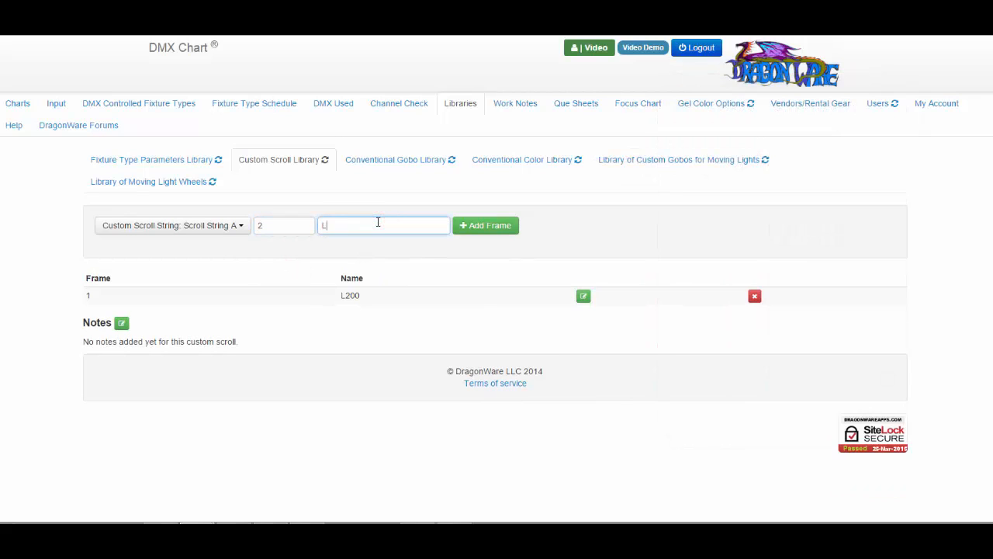
pyautogui.write('201')
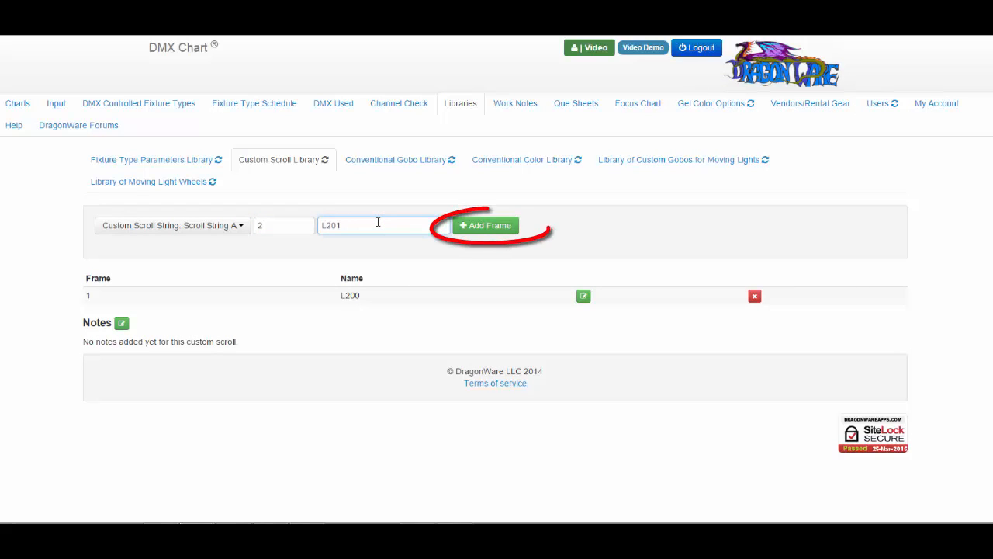
pyautogui.press('Return')
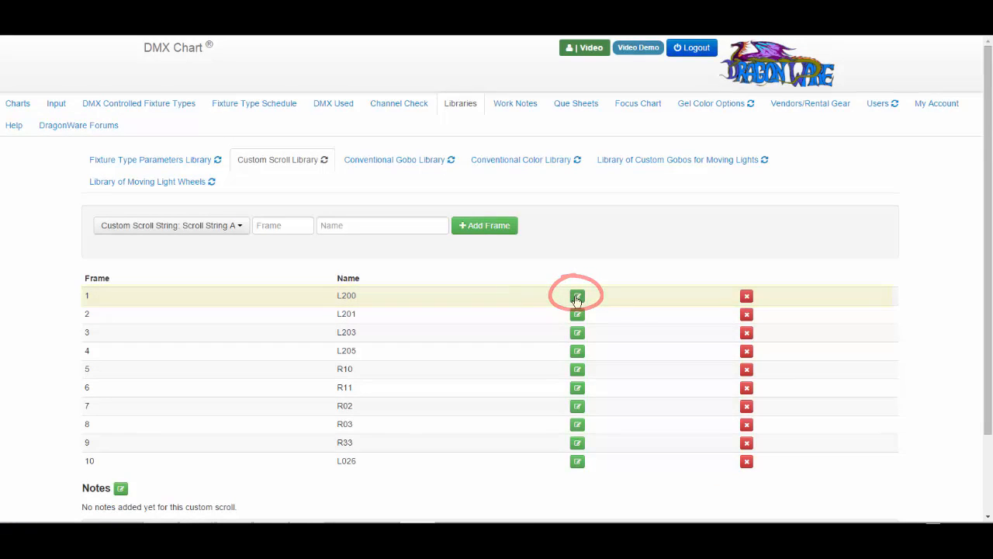
# Change the name of frame 1 in Scroll String A to L119 and update the frame
pyautogui.click(578, 296)
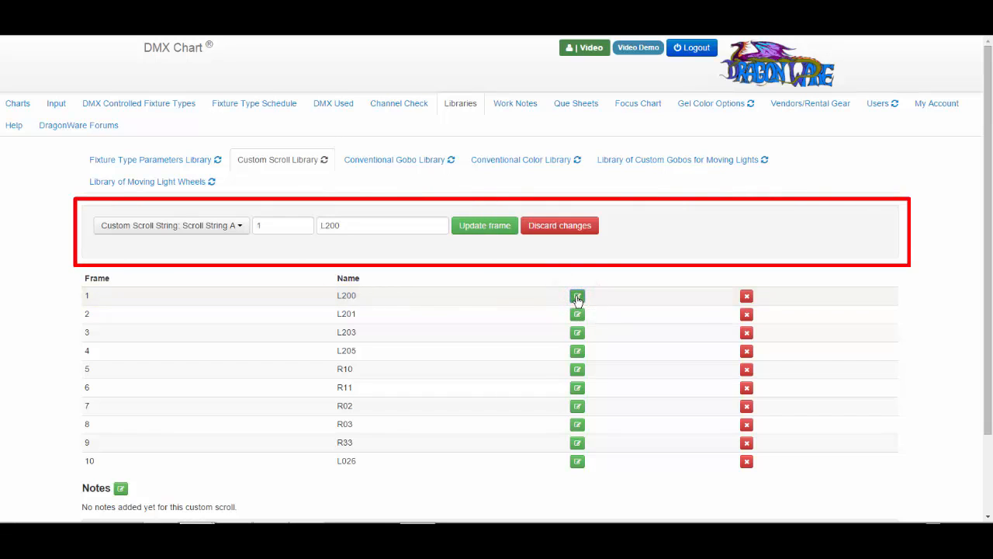
pyautogui.click(346, 225)
pyautogui.press('BackSpace')
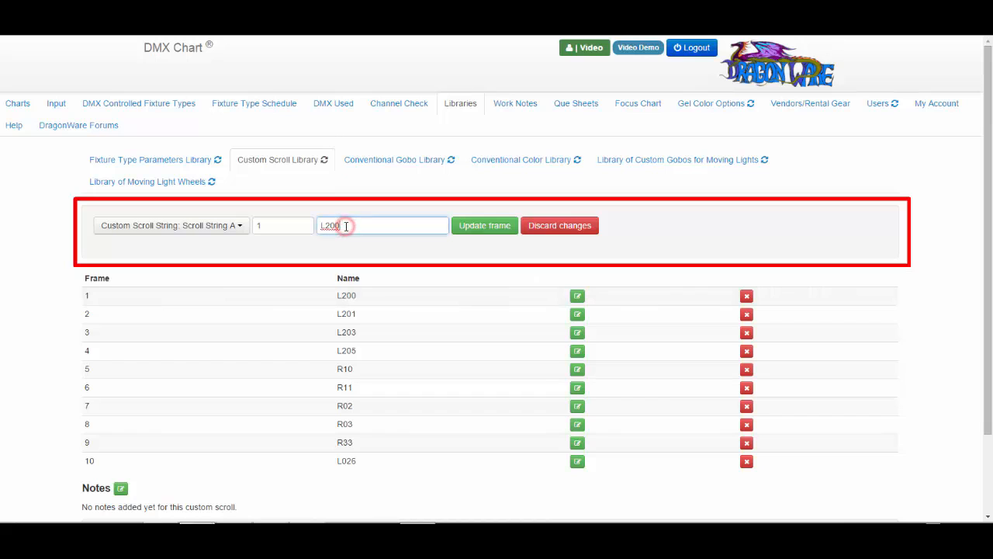
pyautogui.press('BackSpace')
pyautogui.write('119')
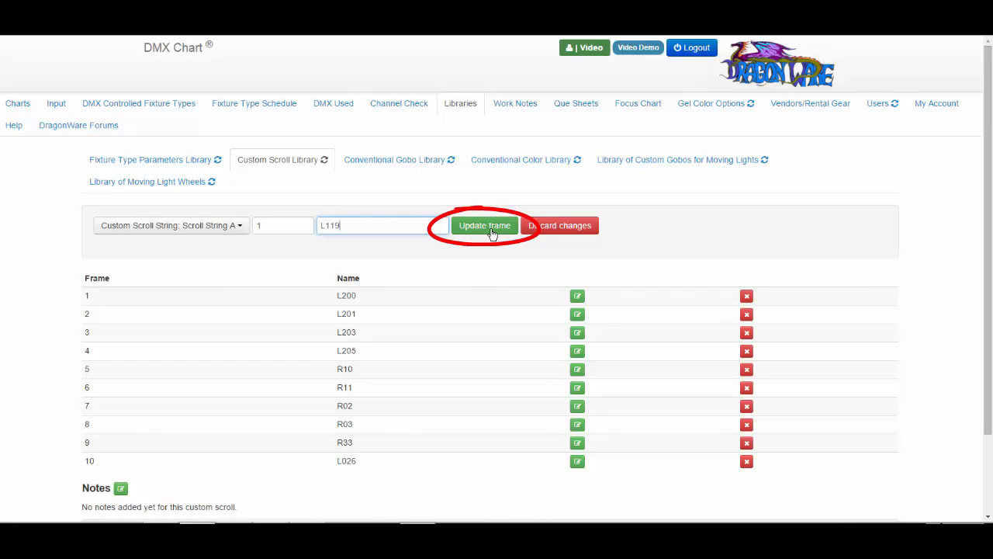
pyautogui.click(490, 233)
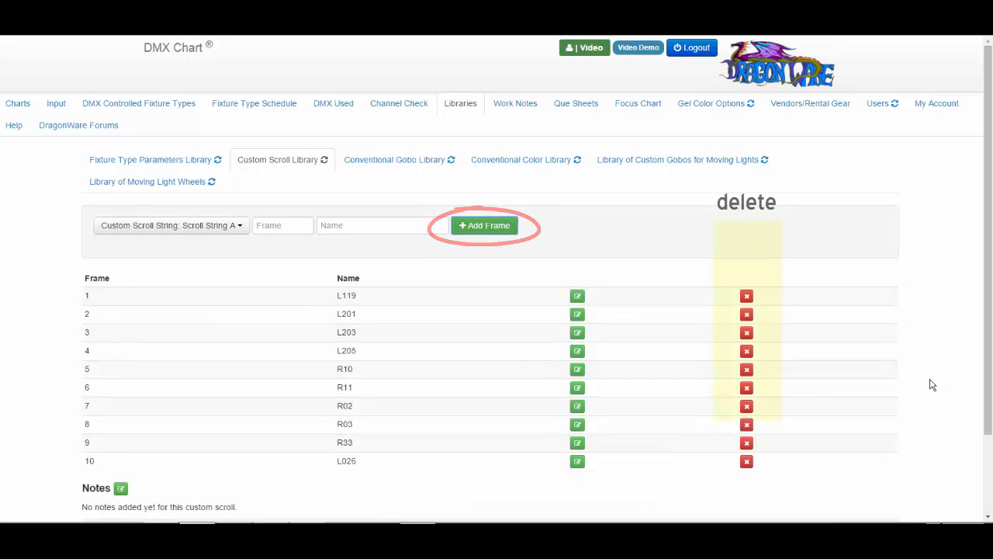
# Start deleting frame 1 of Scroll String A and cancel the deletion at the confirmation
pyautogui.scroll(-1, 929, 383)
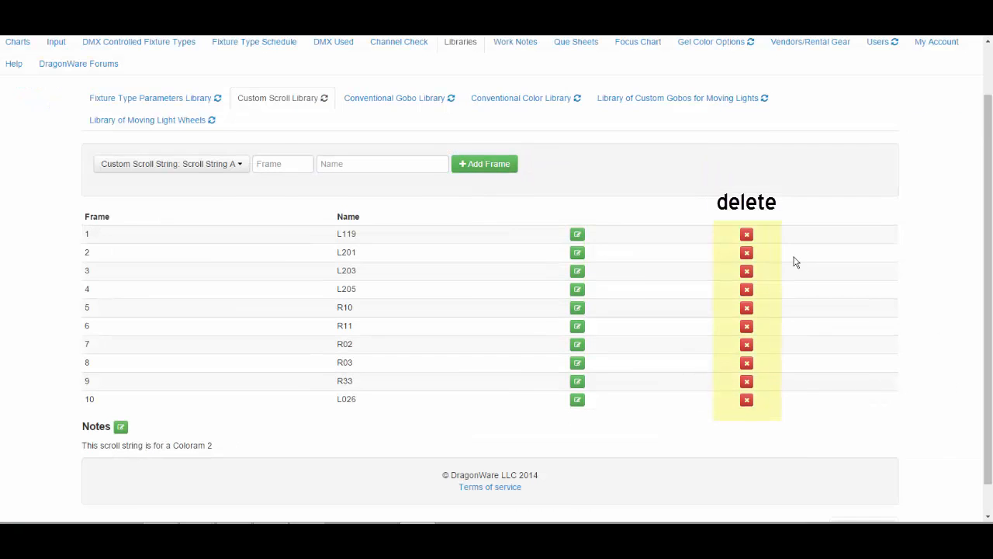
pyautogui.click(747, 235)
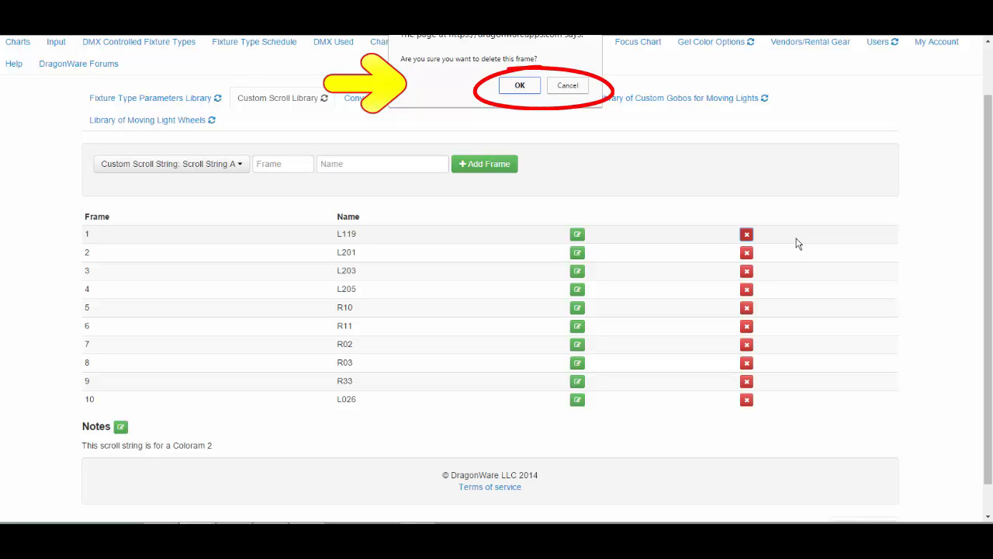
pyautogui.click(578, 88)
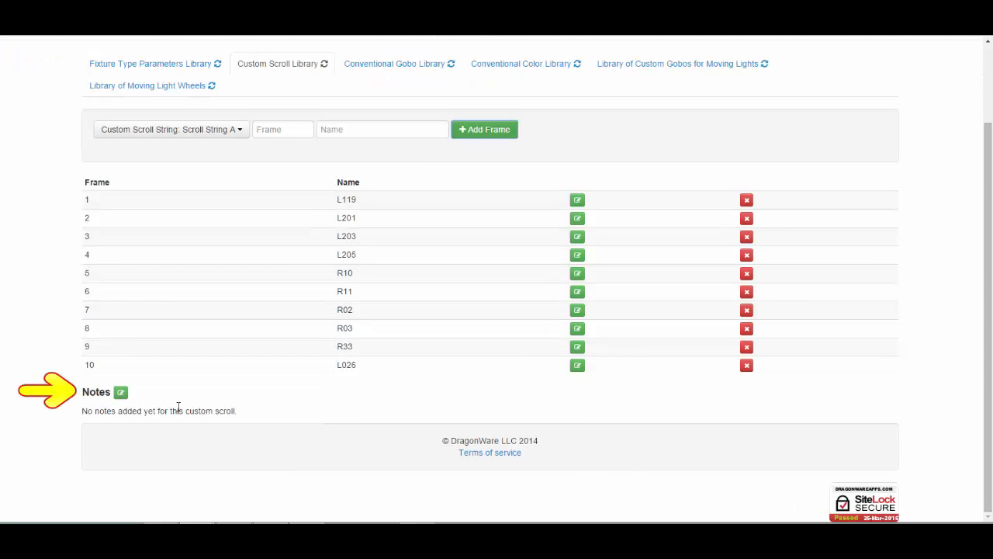
# Add the note "This scroll string is for a Coloram 2" to Scroll String A and save it
pyautogui.click(120, 394)
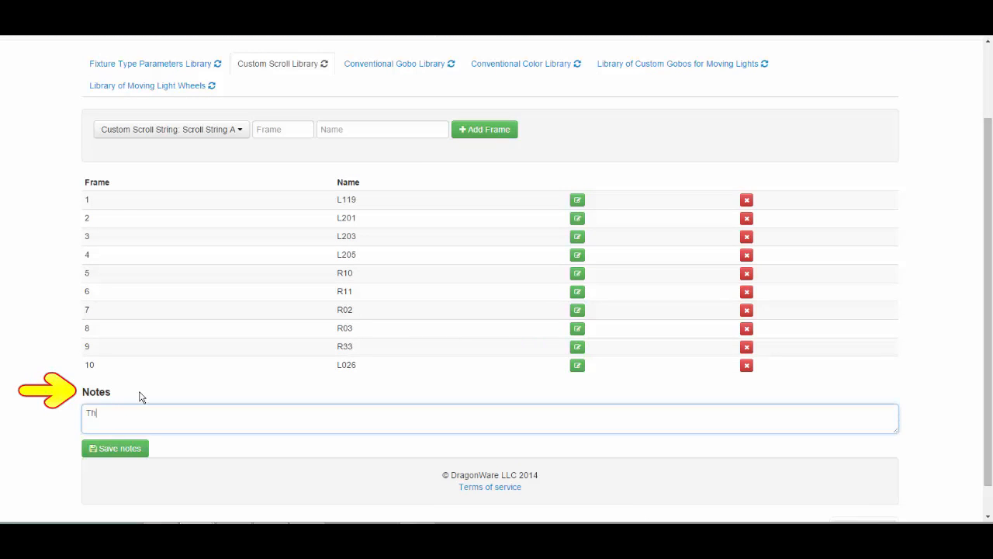
pyautogui.write('This scroll string is for a Coloram')
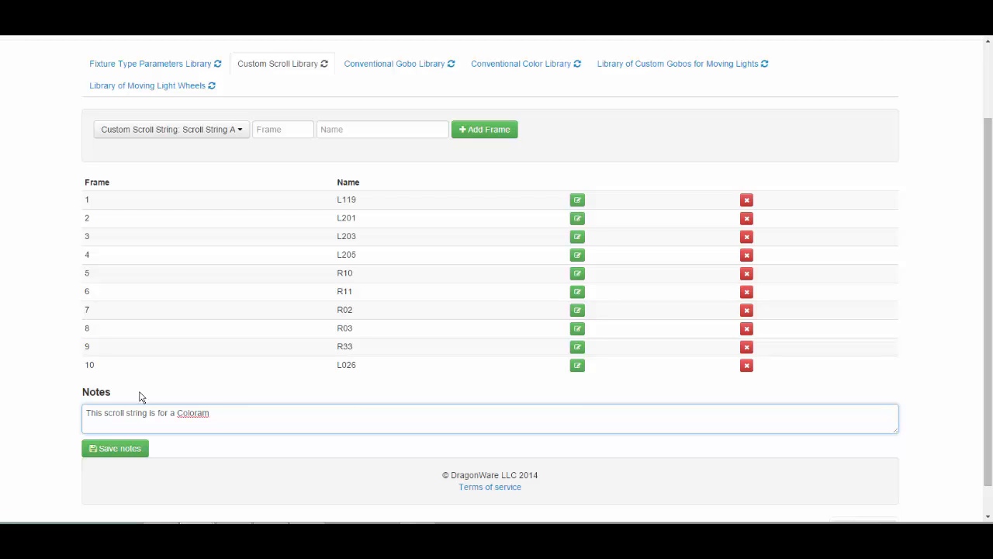
pyautogui.write('2')
pyautogui.click(134, 451)
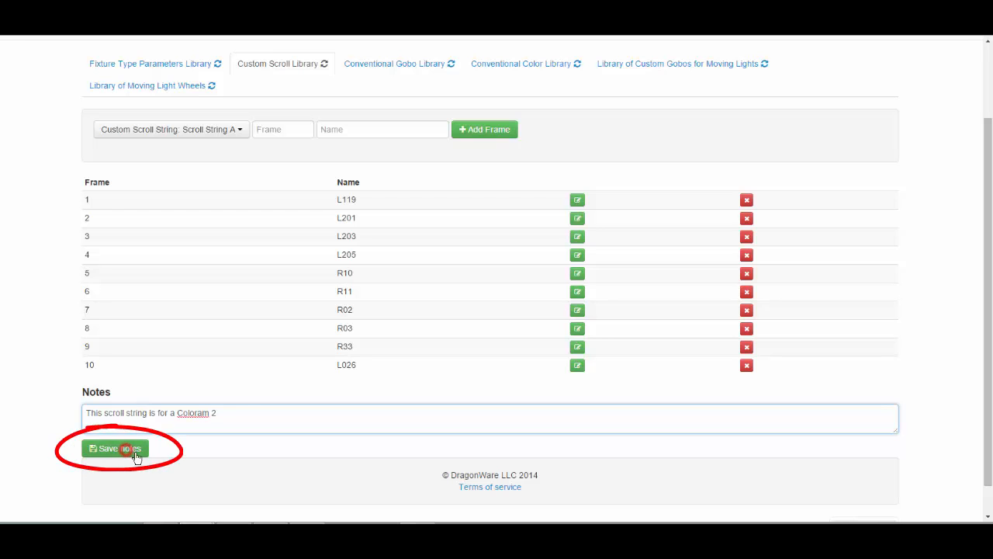